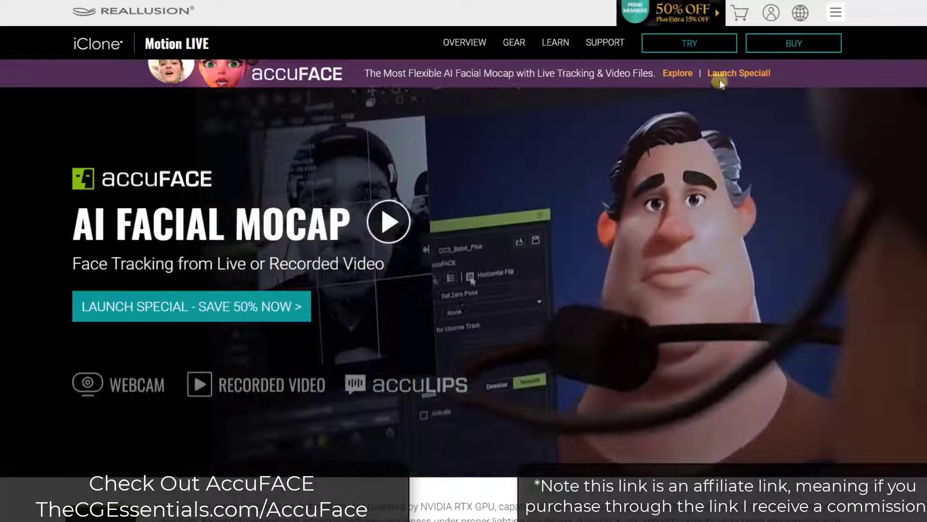
Minimize the Reallusion HUB window
left_click(714, 46)
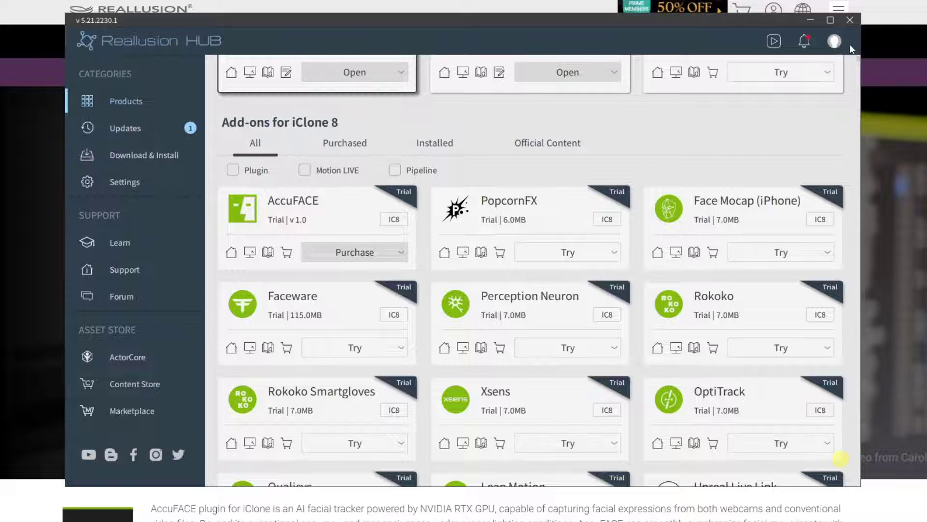
left_click(811, 24)
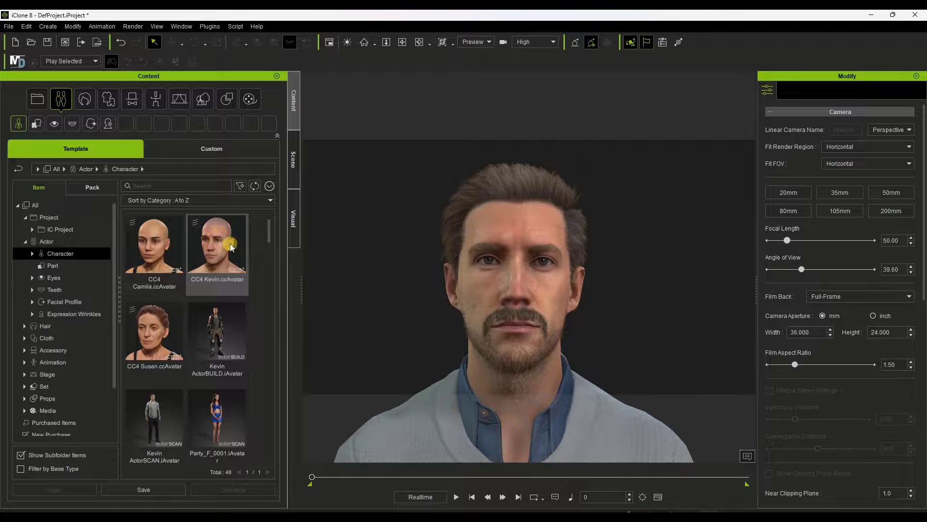
left_click_drag(245, 252, 441, 198)
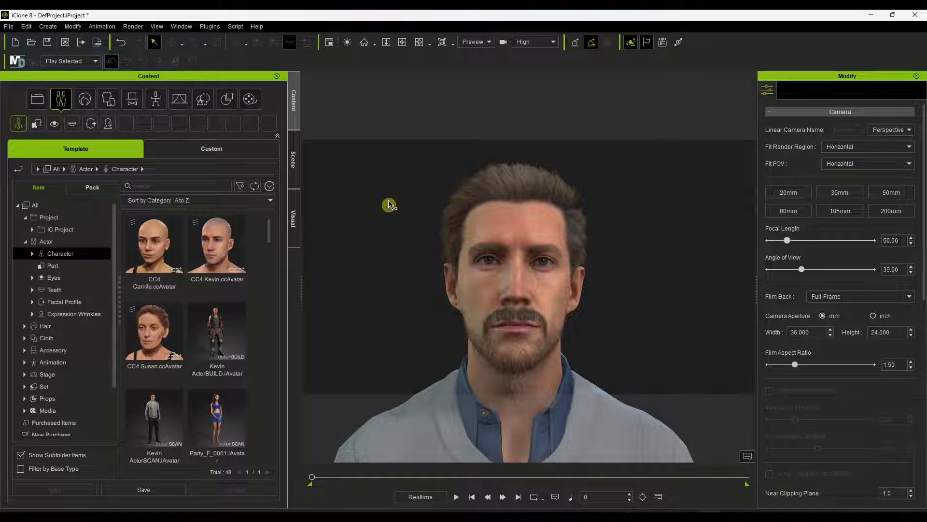
left_click_drag(380, 167, 439, 110)
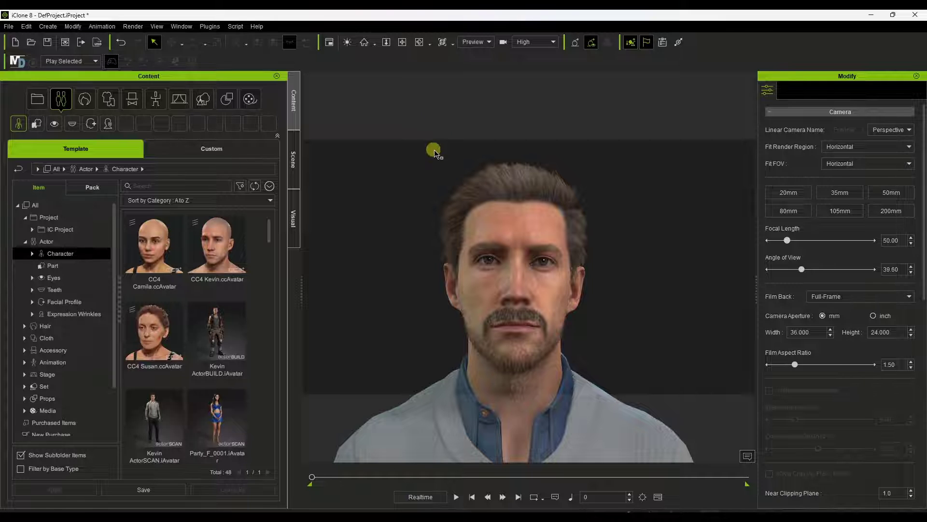
left_click_drag(383, 189, 181, 175)
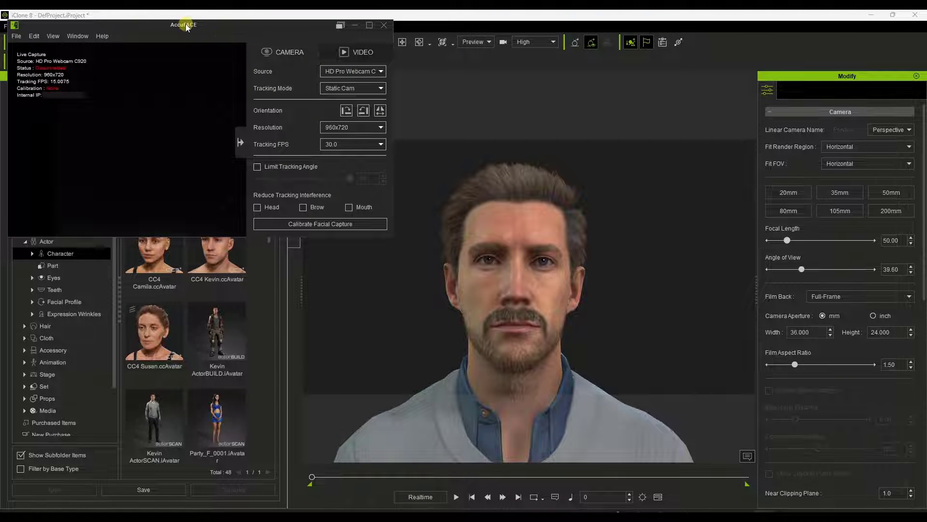
Set the AccuFACE camera source to Elgato Facecam
left_click(340, 26)
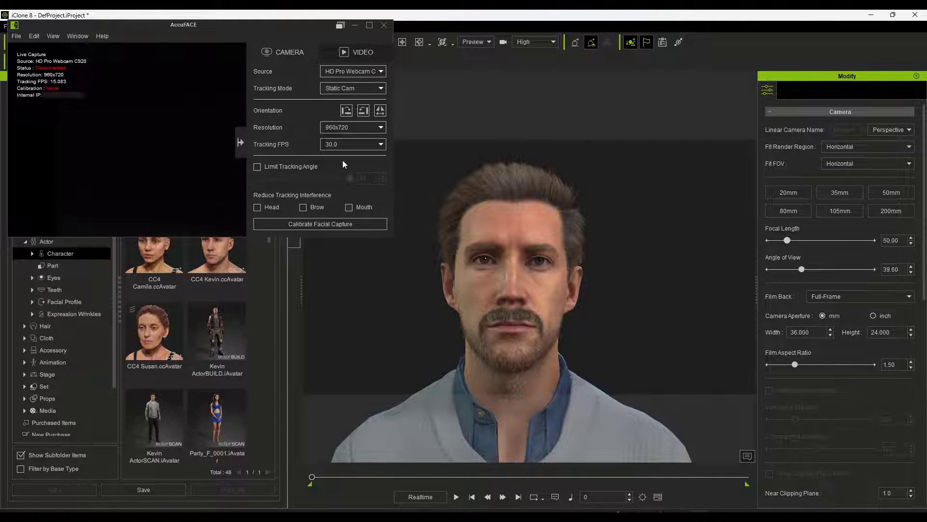
left_click(366, 70)
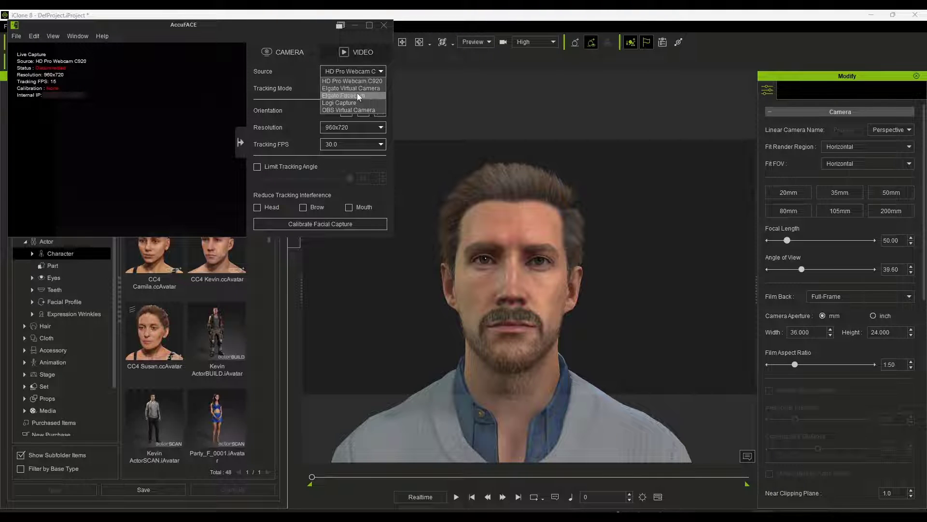
left_click(358, 93)
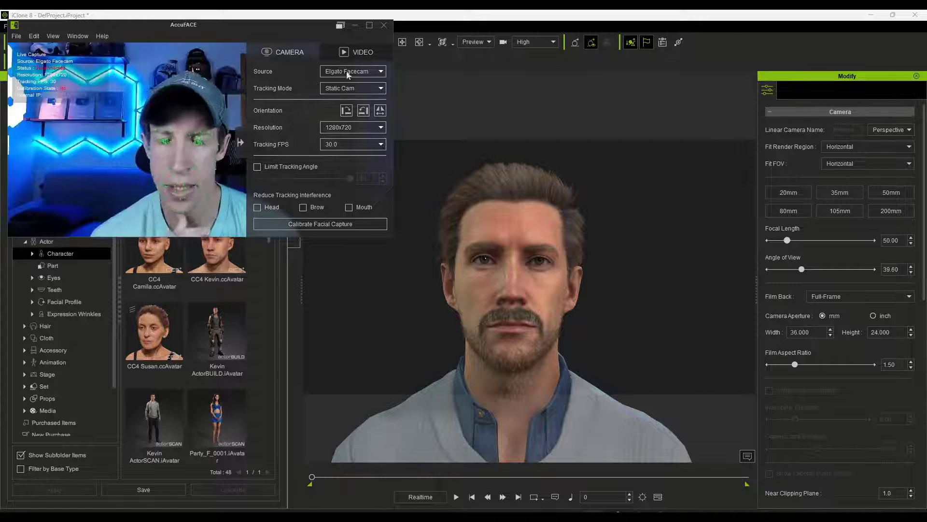
left_click(382, 72)
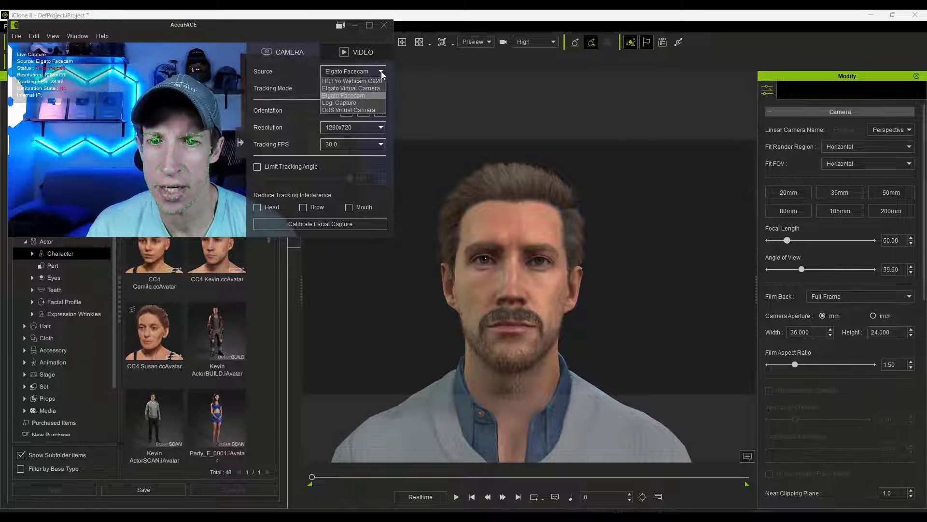
left_click(381, 72)
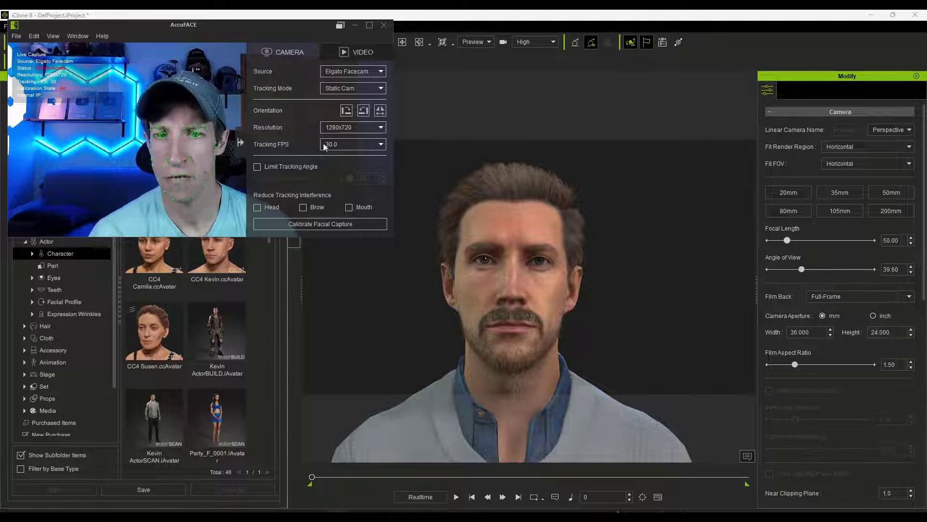
Check the available camera resolutions and set the AccuFACE tracking FPS to 60.0
left_click(364, 127)
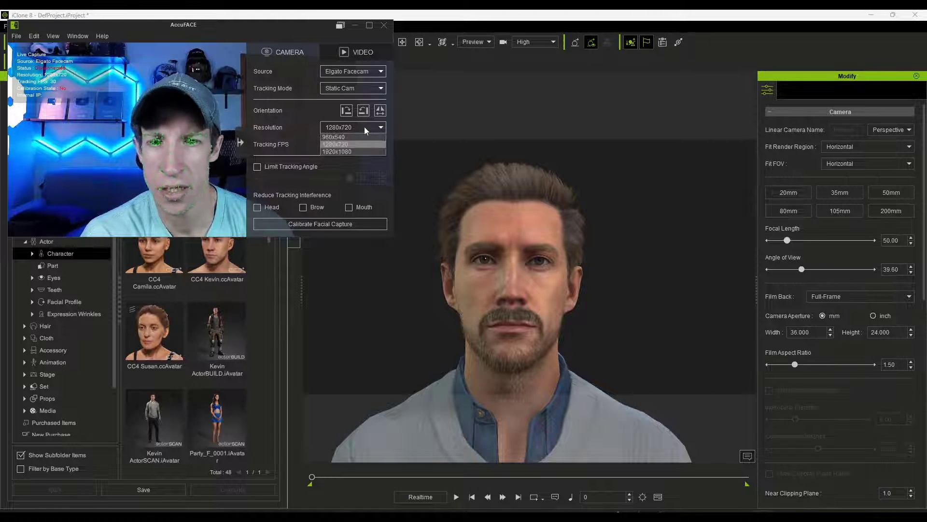
left_click(364, 126)
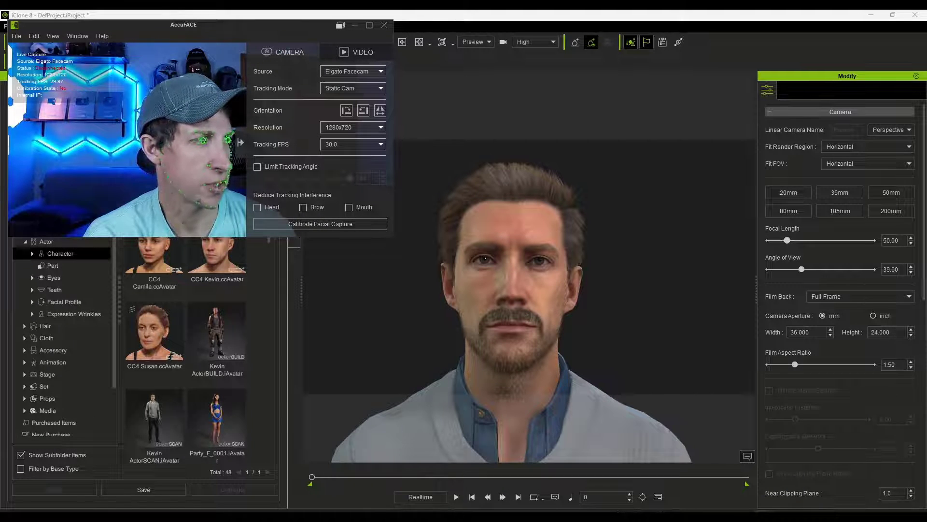
left_click(359, 143)
left_click(337, 163)
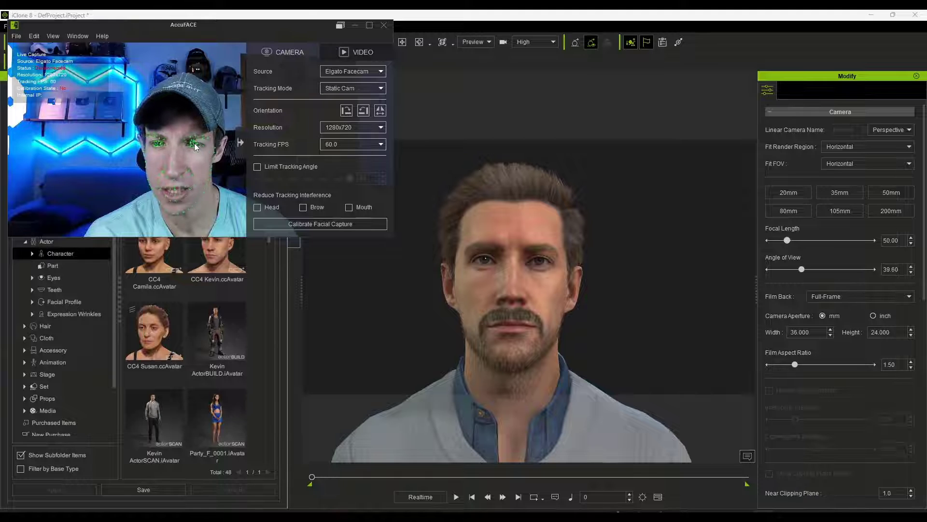
left_click(315, 247)
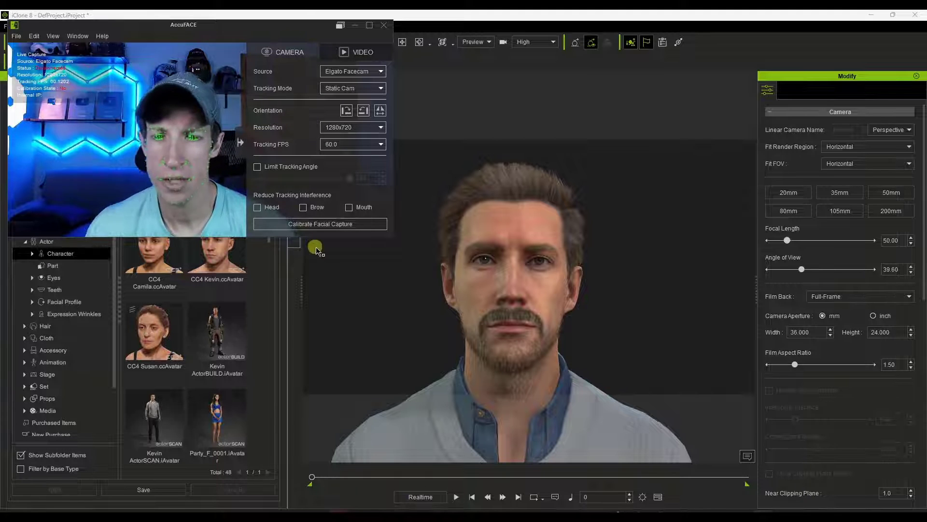
Calibrate the facial capture by recording the Neutral Face, Brow Raise, Brow Drop and Brow Inner Raise expressions
left_click(334, 224)
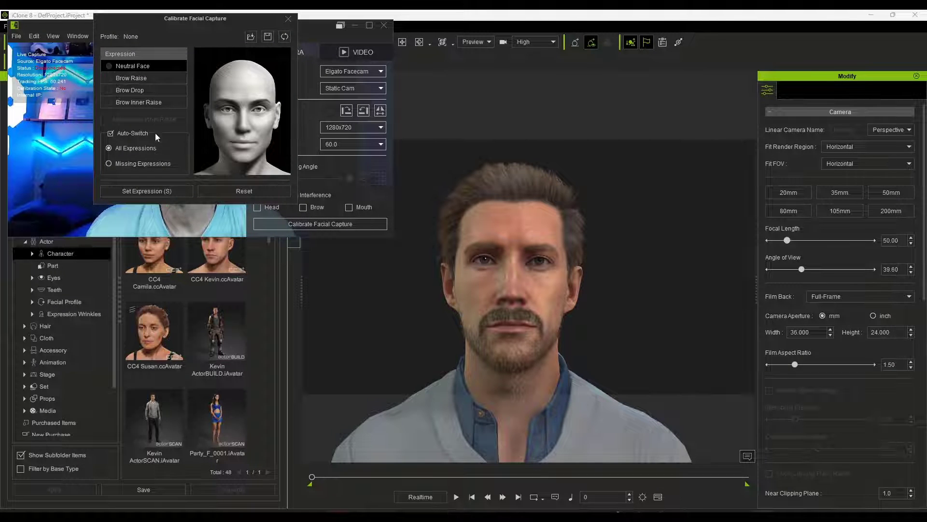
left_click_drag(187, 20, 498, 42)
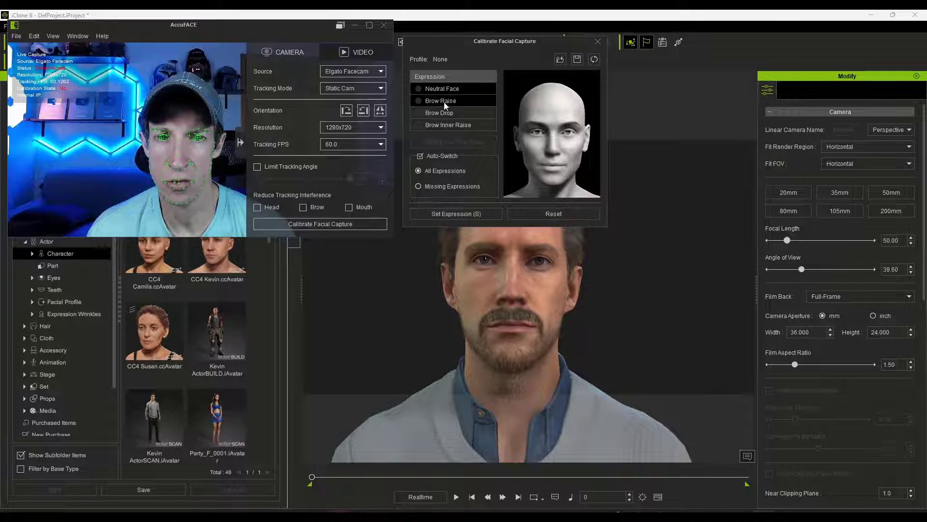
left_click(466, 215)
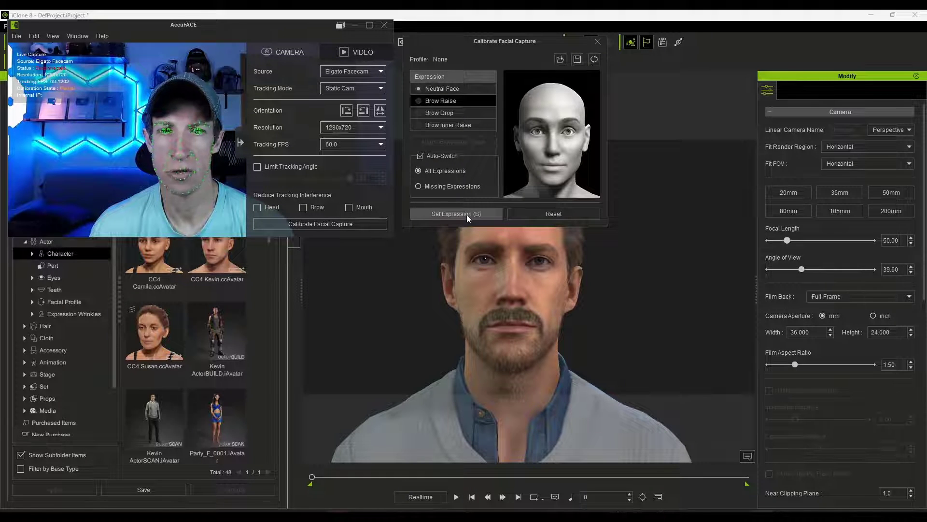
left_click(466, 215)
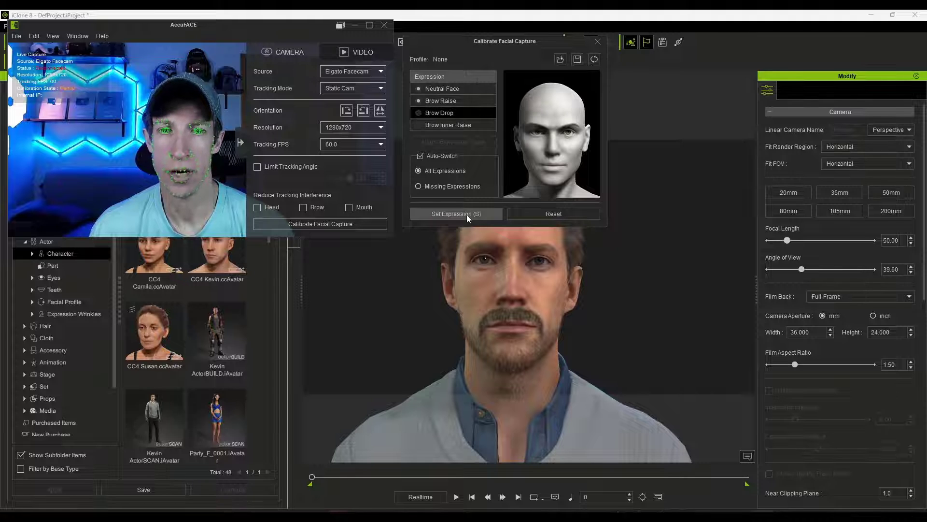
left_click(467, 214)
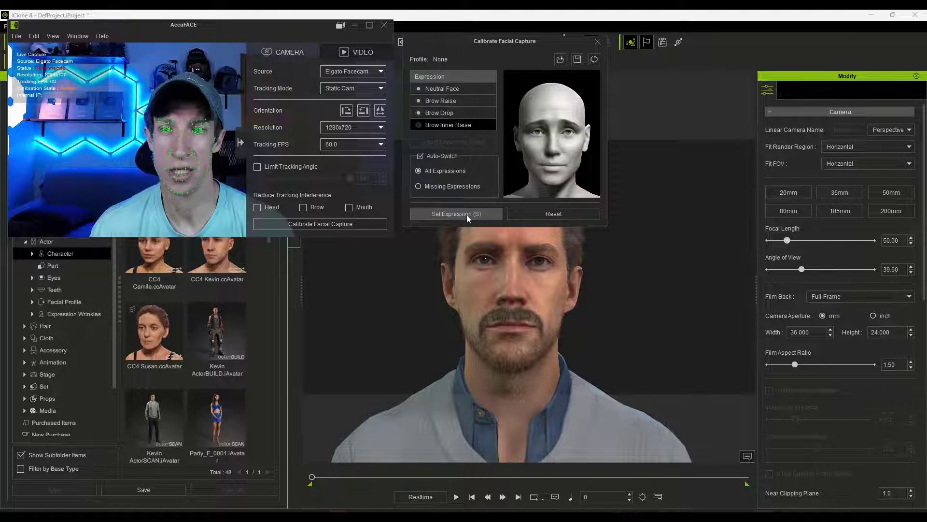
left_click(466, 214)
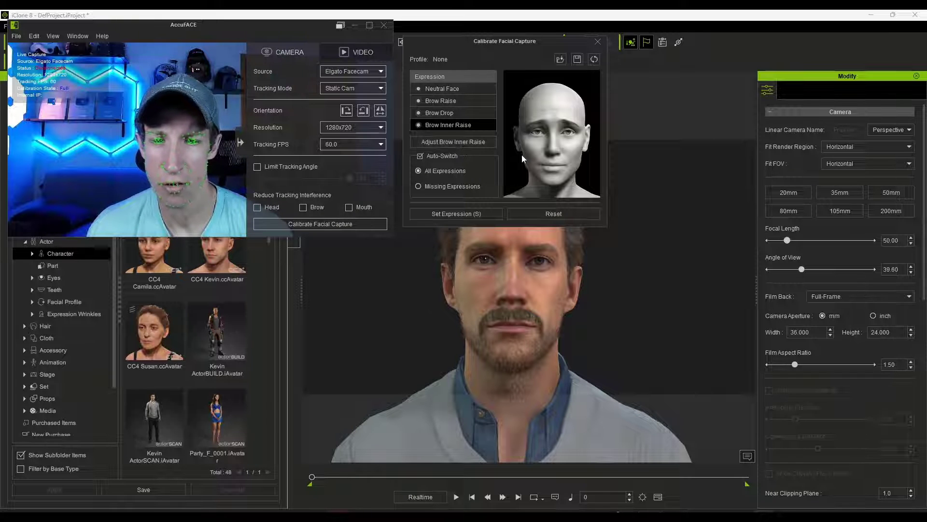
key("Escape")
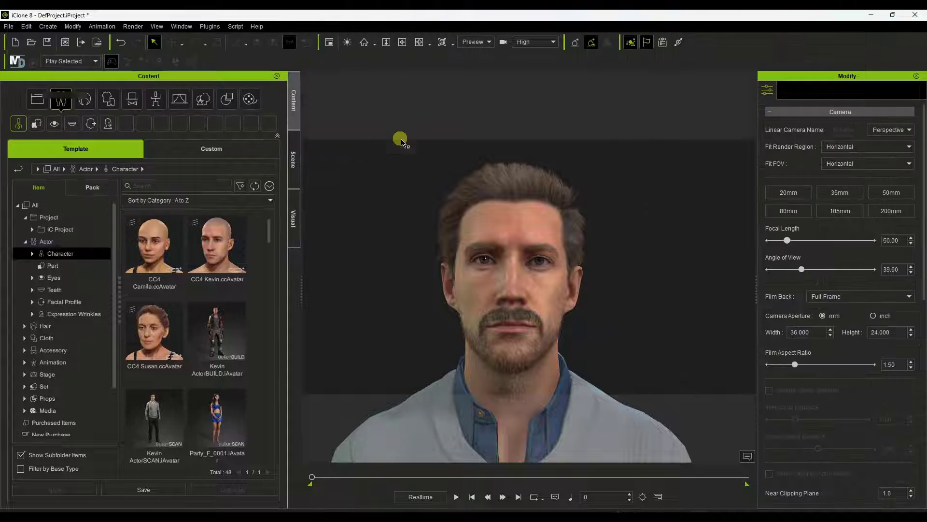
Open the Motion LIVE plugin in iClone
left_click(211, 26)
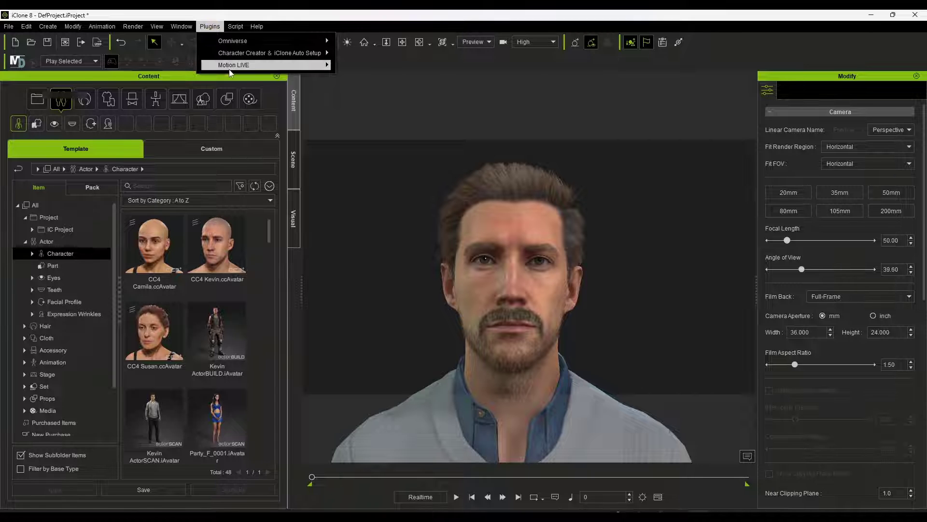
mouse_move(230, 72)
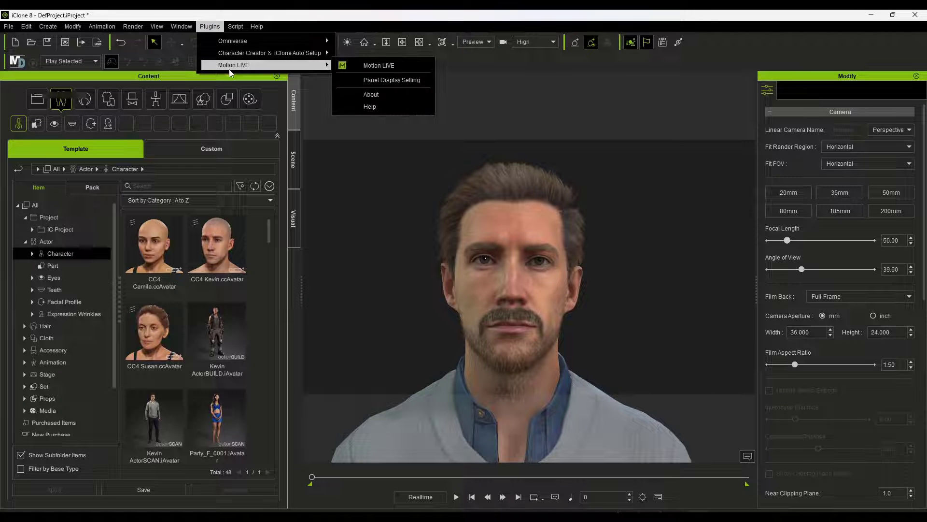
left_click(386, 66)
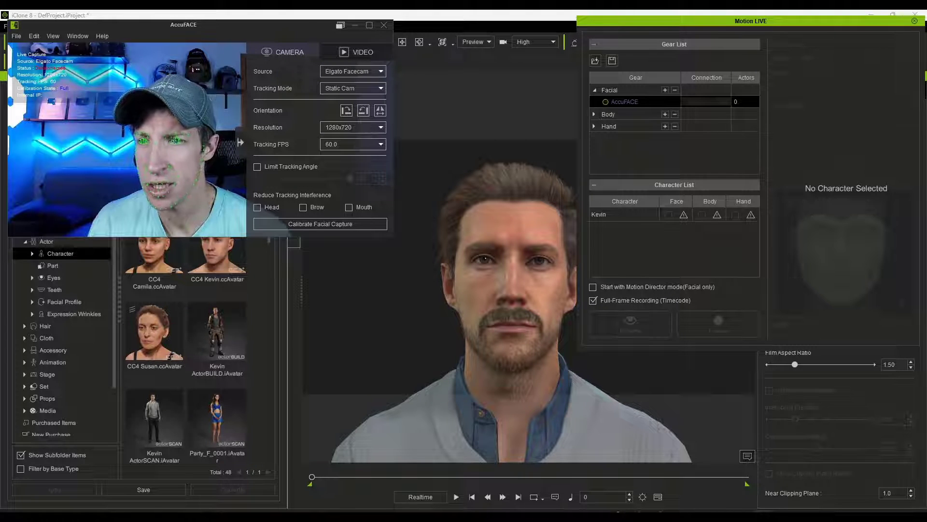
Check where AccuFACE's server TCP port is set and activate the AccuFACE facial gear connection in Motion LIVE
left_click(34, 37)
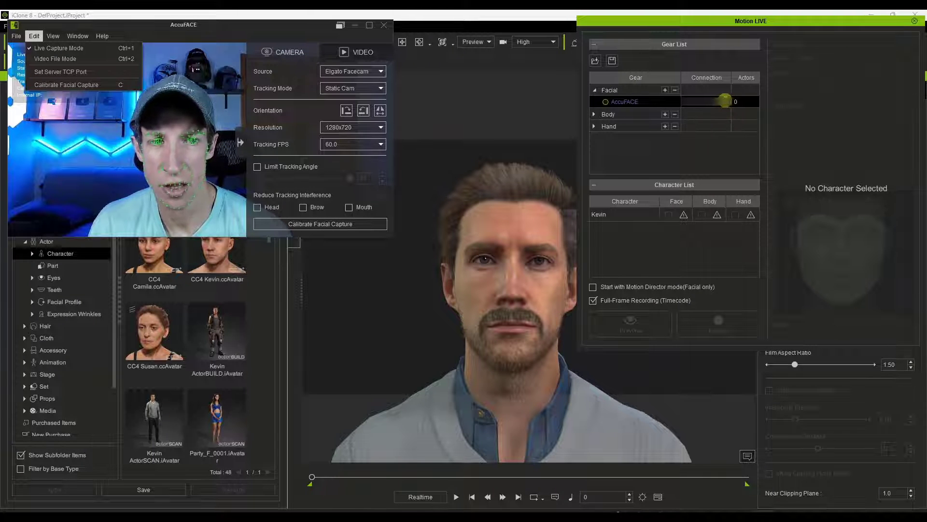
left_click(215, 95)
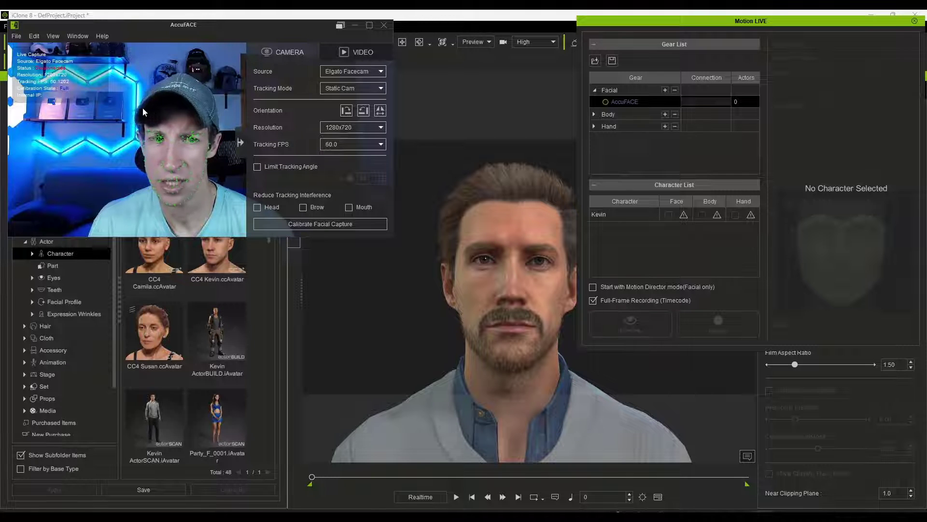
left_click(709, 147)
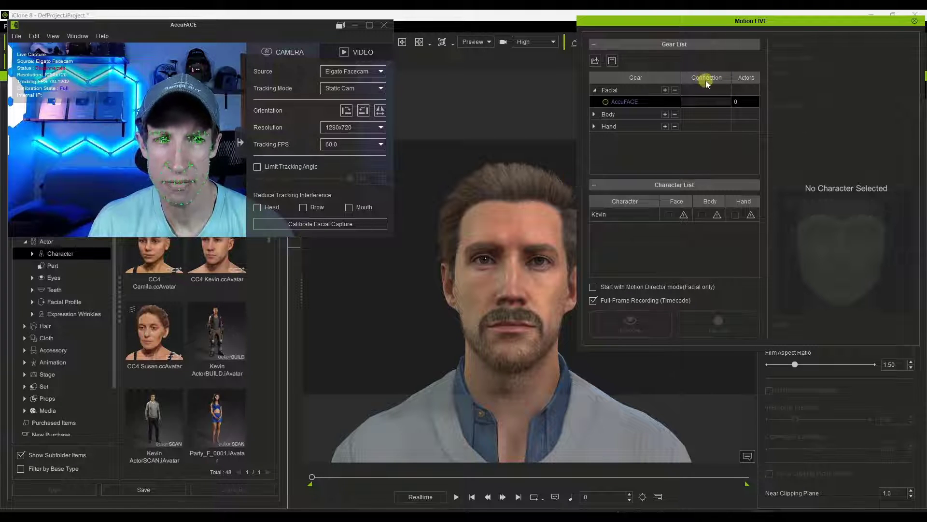
left_click(664, 91)
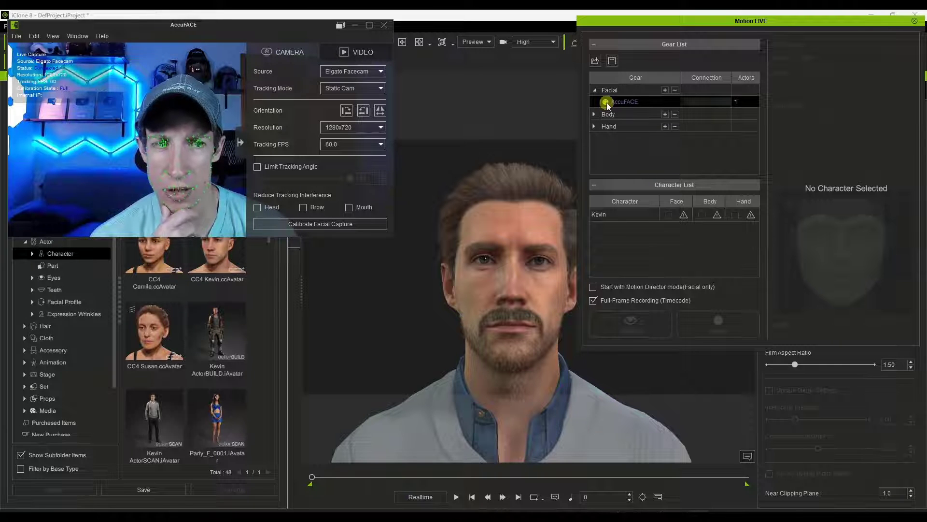
left_click(606, 102)
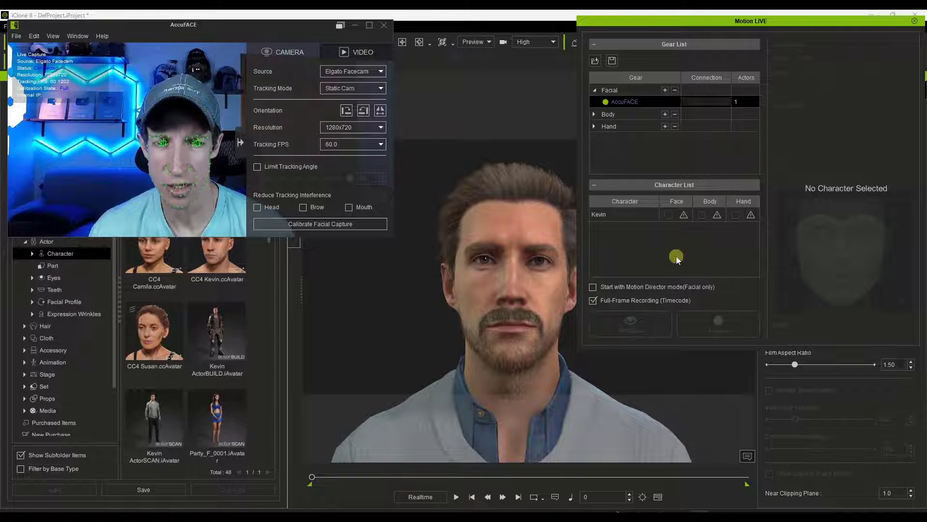
Assign AccuFACE as the face capture gear for the Kevin character
left_click(683, 218)
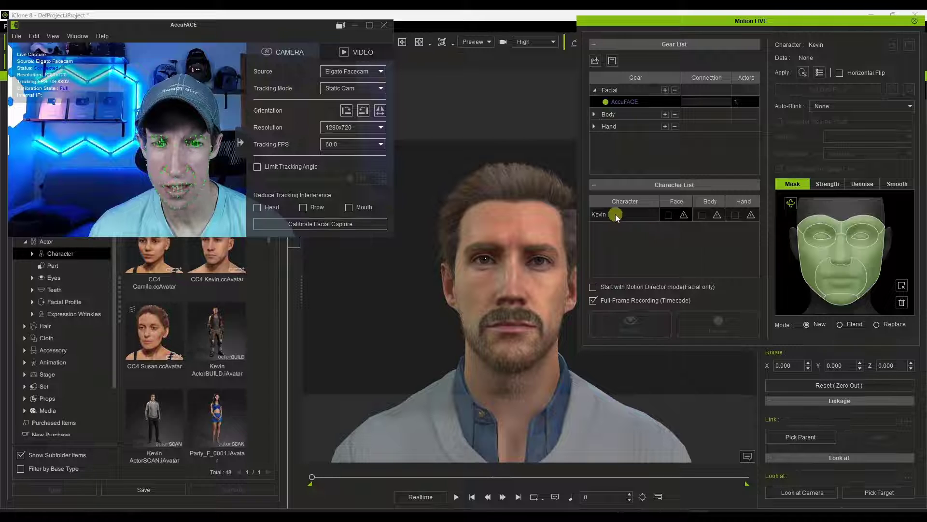
left_click(684, 218)
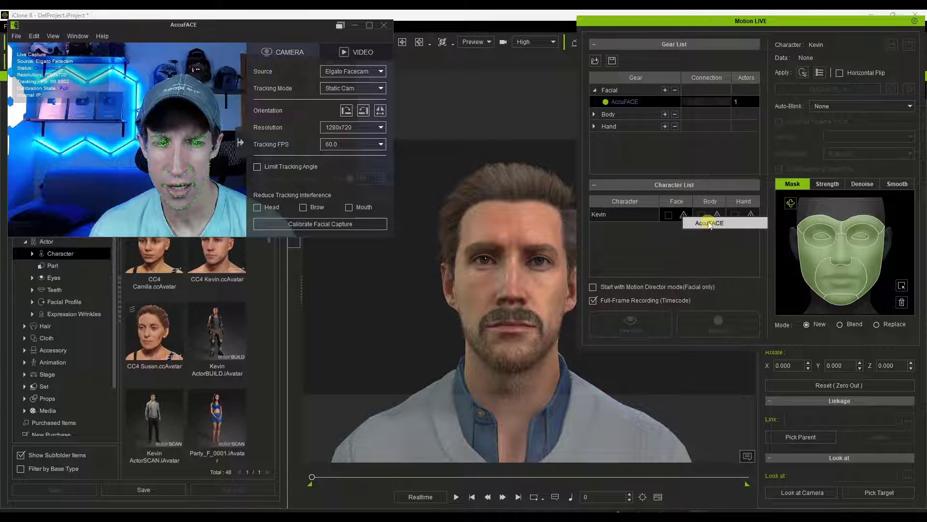
left_click(710, 224)
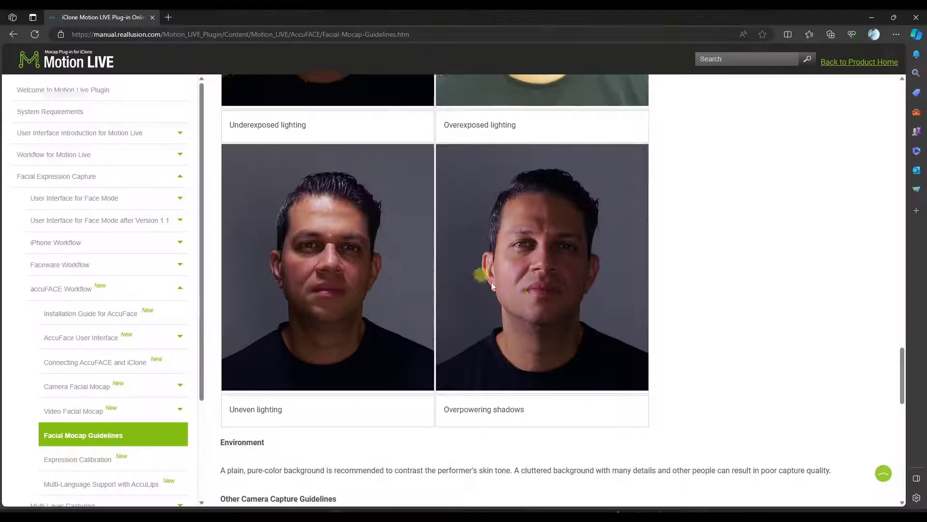
Review the lighting and face framing examples in the online manual's Facial Mocap Guidelines
scroll(483, 270, "up", 15)
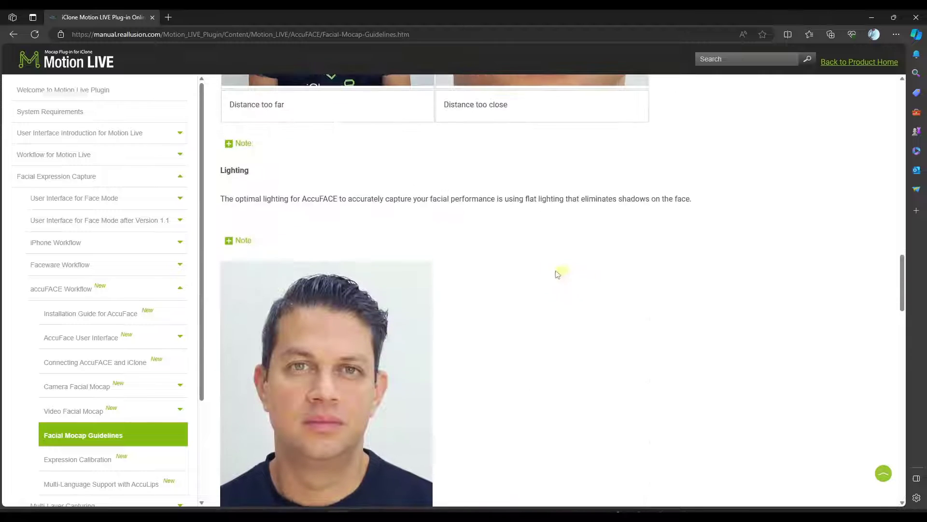
scroll(387, 271, "up", 12)
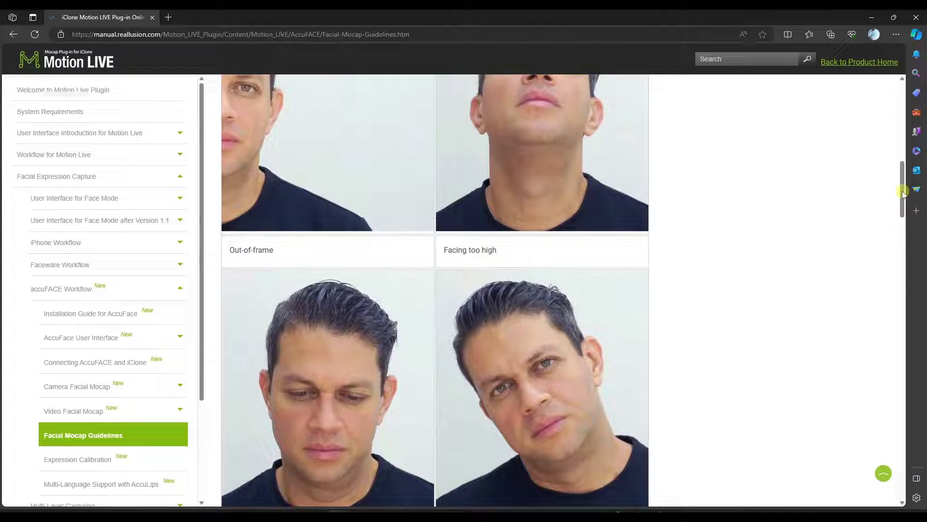
left_click_drag(904, 193, 910, 380)
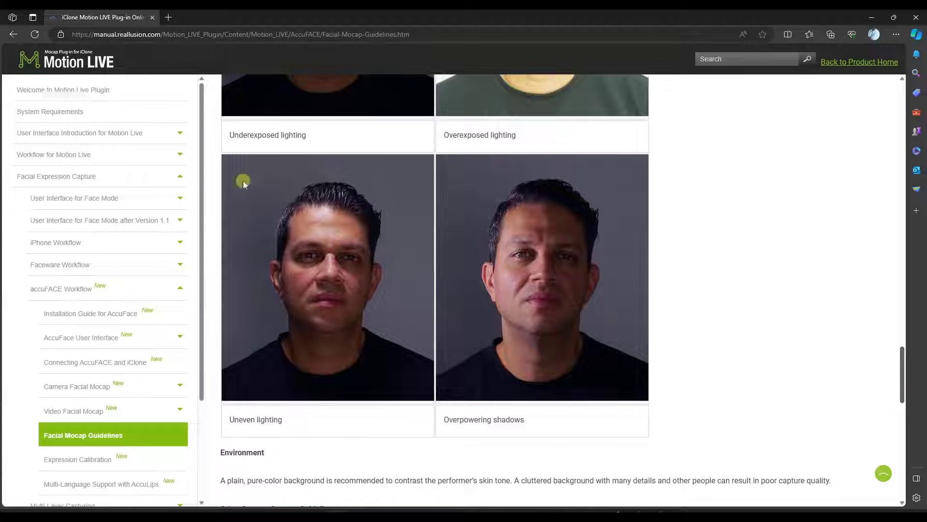
Read the environment recommendations further down the Facial Mocap Guidelines page
scroll(568, 261, "down", 10)
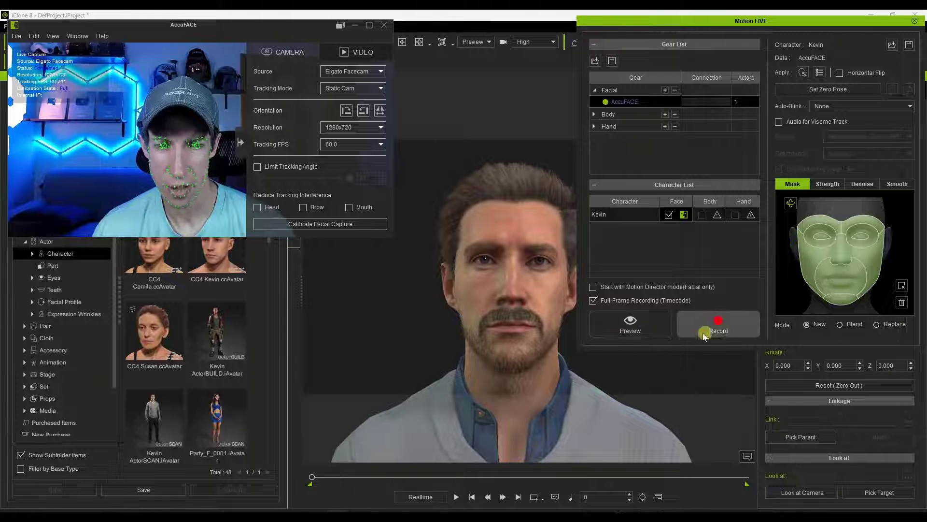
Run a live preview of the AccuFACE facial capture on the Kevin character with the AccuFACE window in view, and stop it
left_click(705, 324)
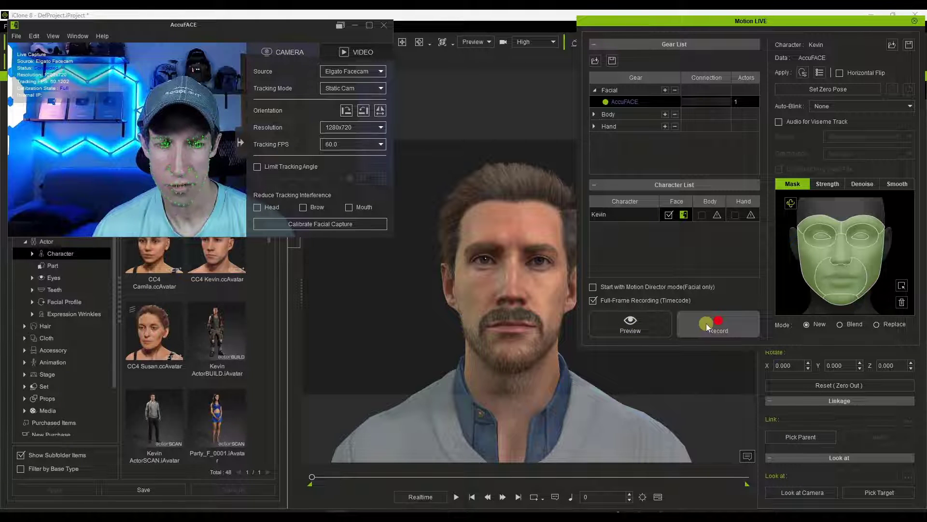
left_click(636, 330)
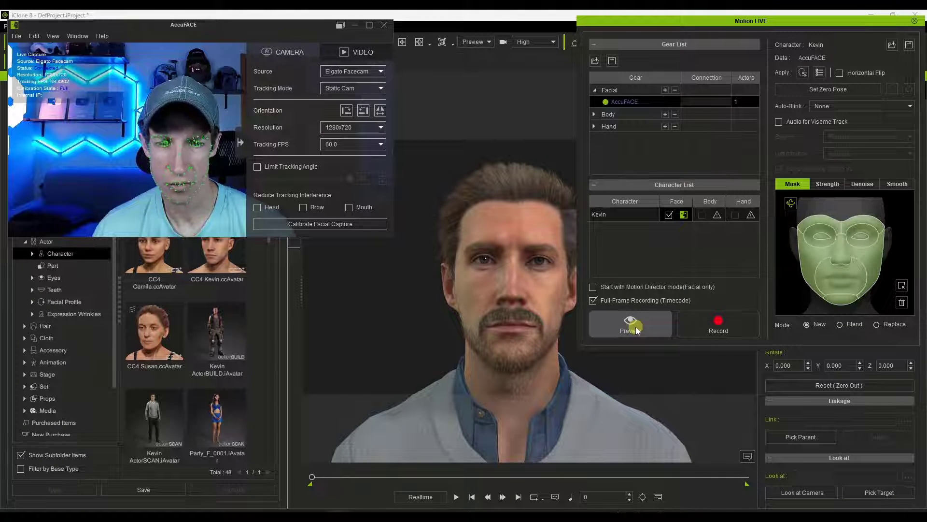
left_click(496, 292)
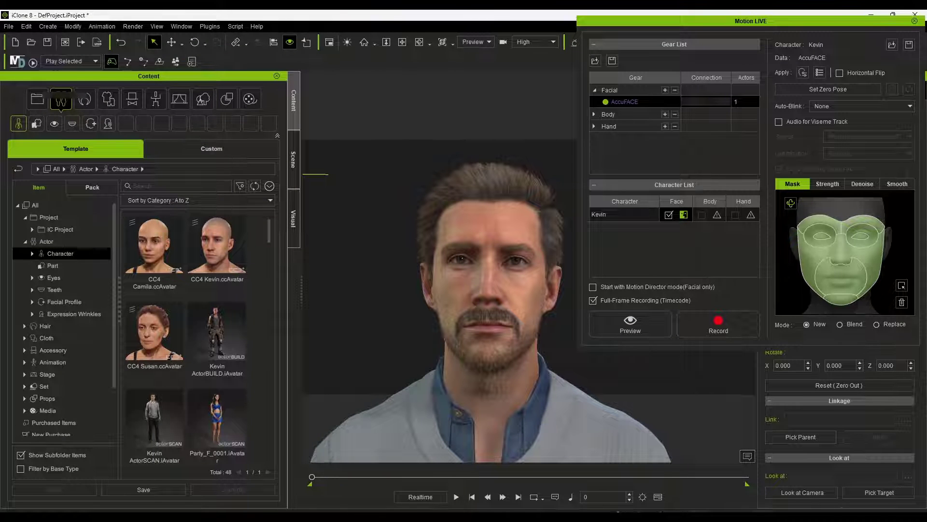
key("alt+Tab")
left_click(282, 60)
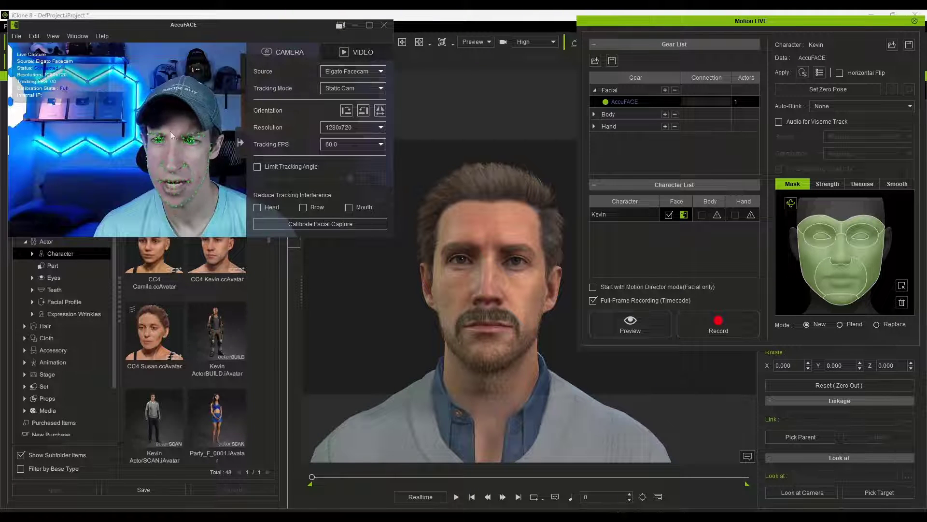
left_click(632, 324)
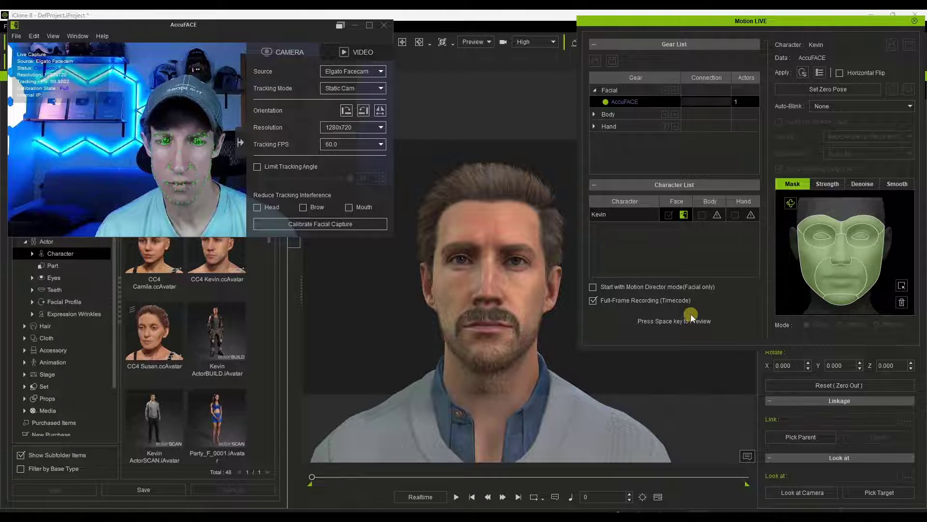
key("space")
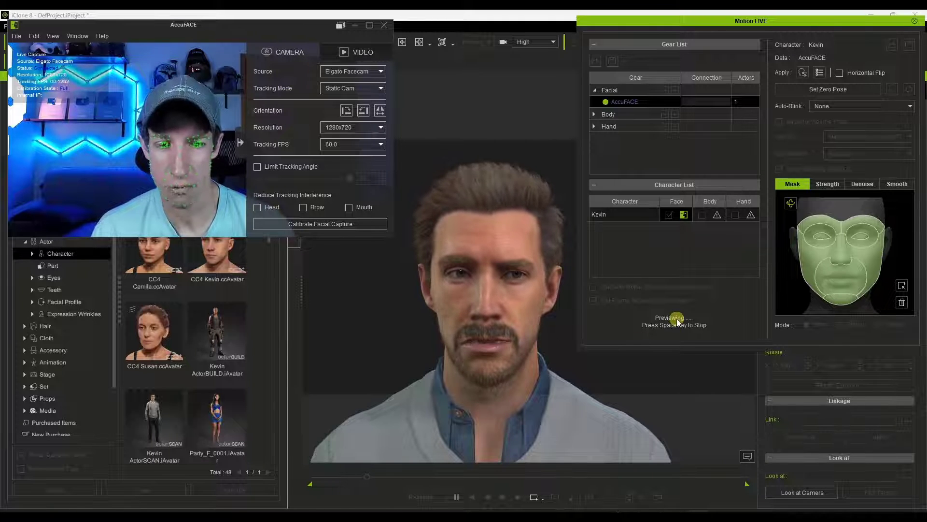
key("space")
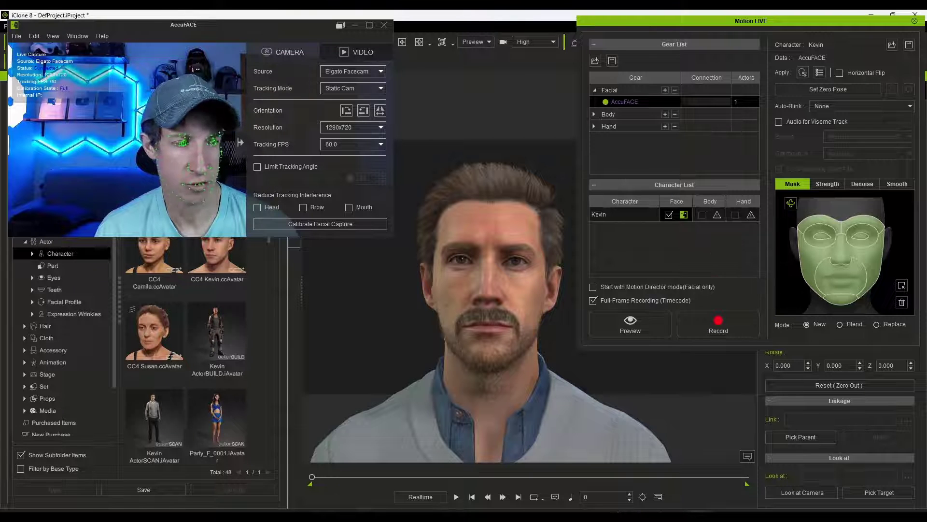
Record a facial performance take on the Kevin character with AccuFACE, accepting the trial notice
key("space")
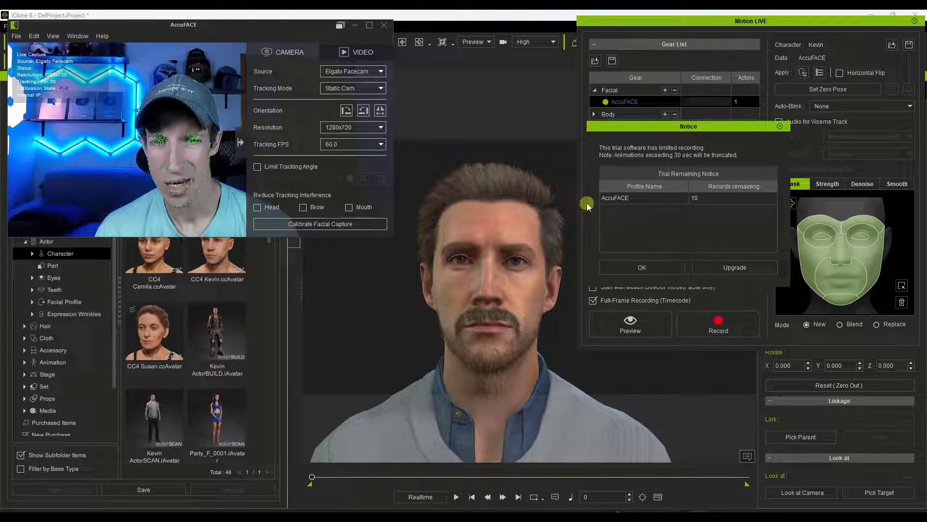
left_click(646, 268)
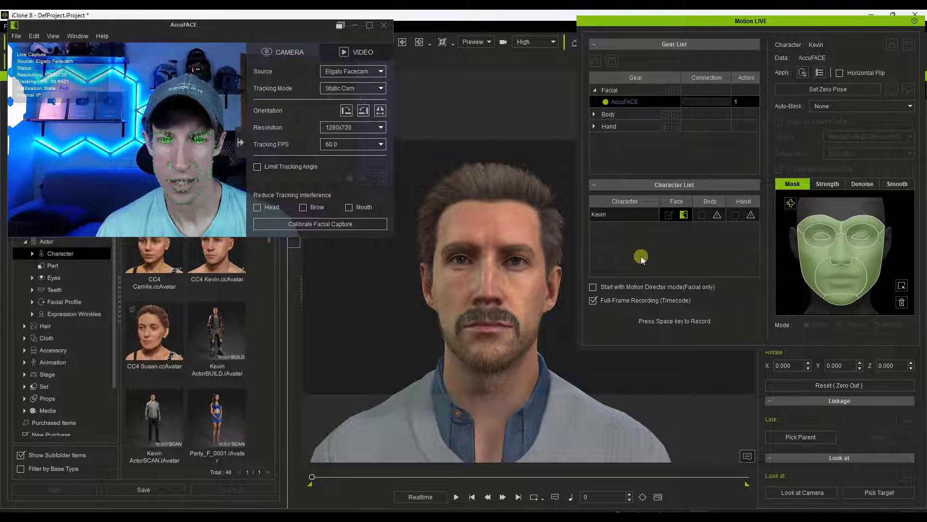
key("space")
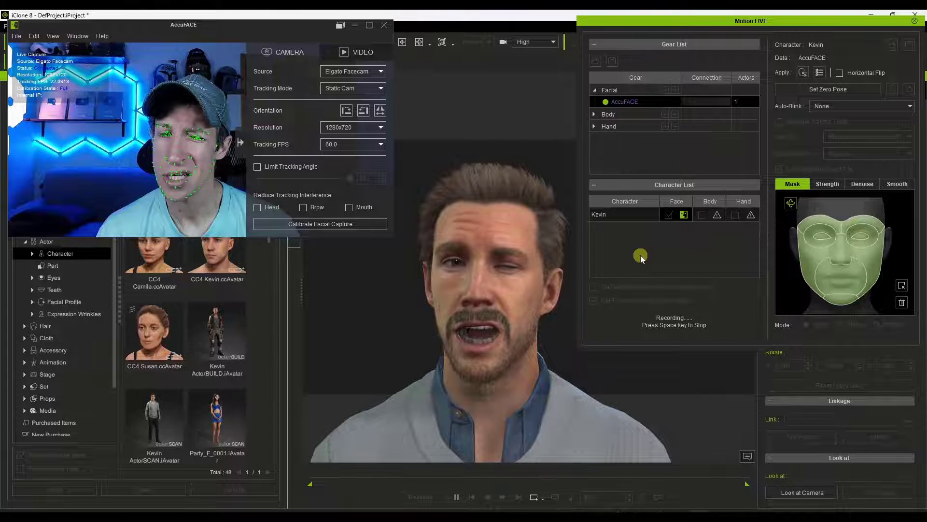
key("space")
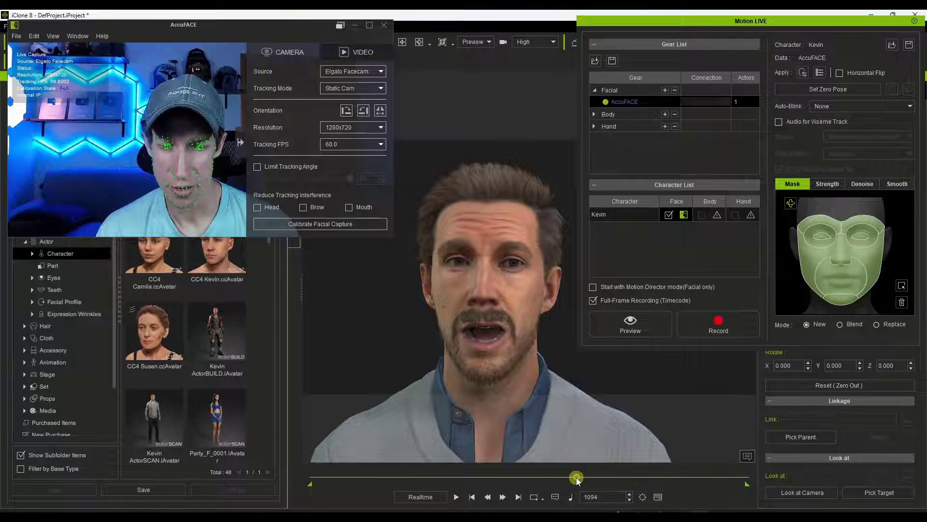
Return to the start of the timeline and record a second facial take with microphone audio for the viseme track, using AccuLips optimization
left_click_drag(577, 477, 311, 478)
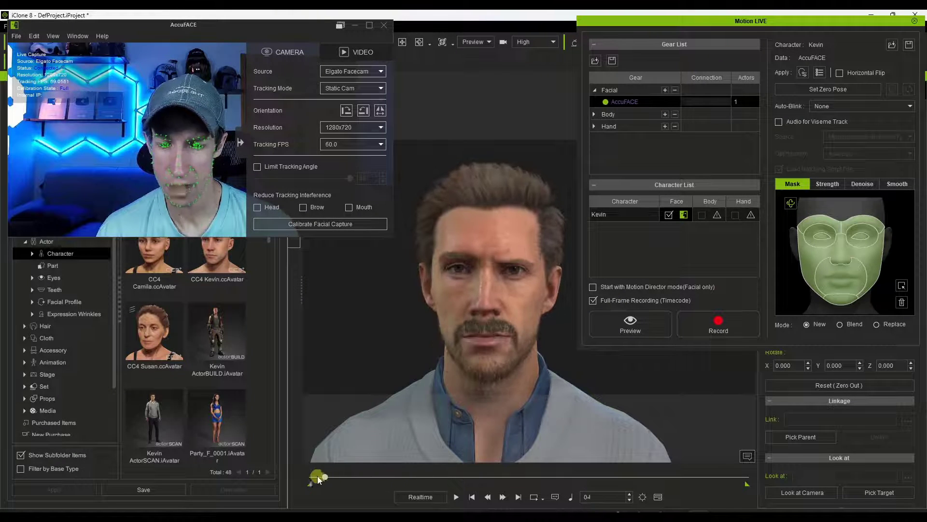
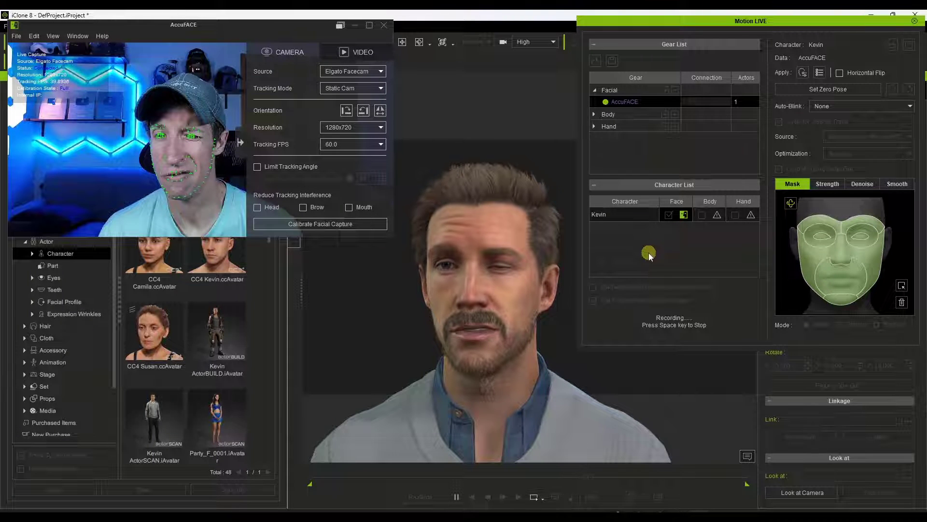
key("space")
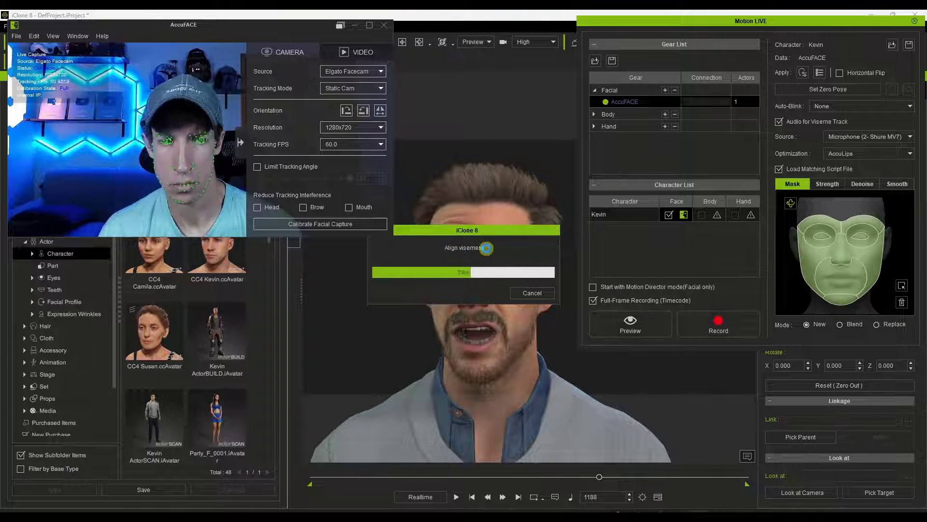
Play back and scrub through the recorded take to review Kevin's facial expressions and lip movement
left_click(321, 478)
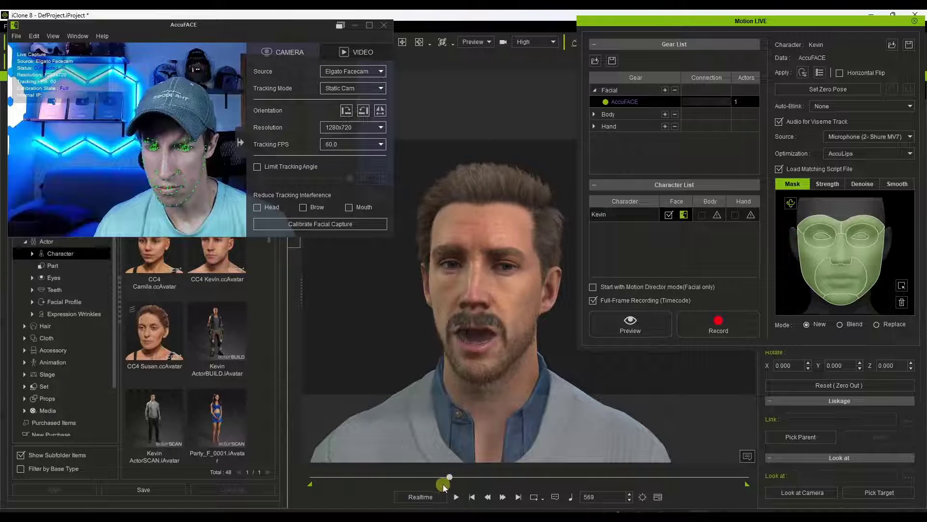
left_click(458, 497)
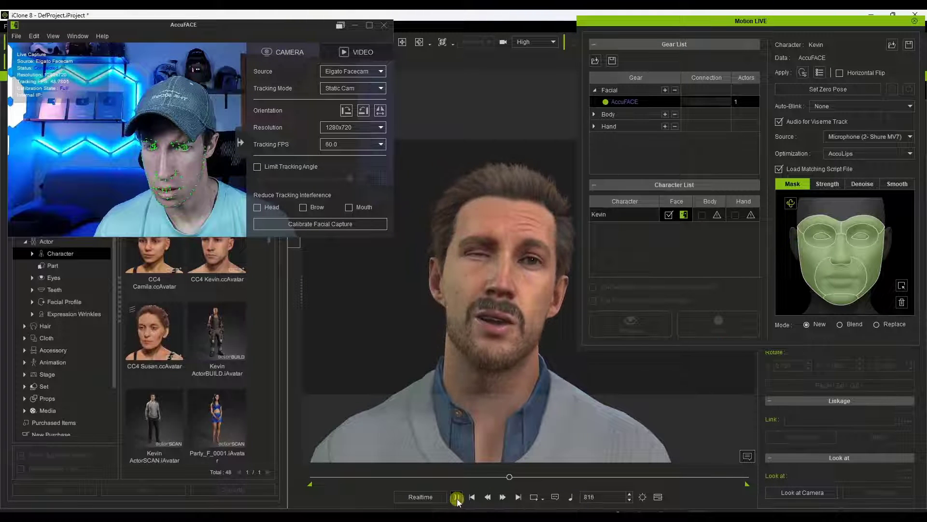
left_click(456, 498)
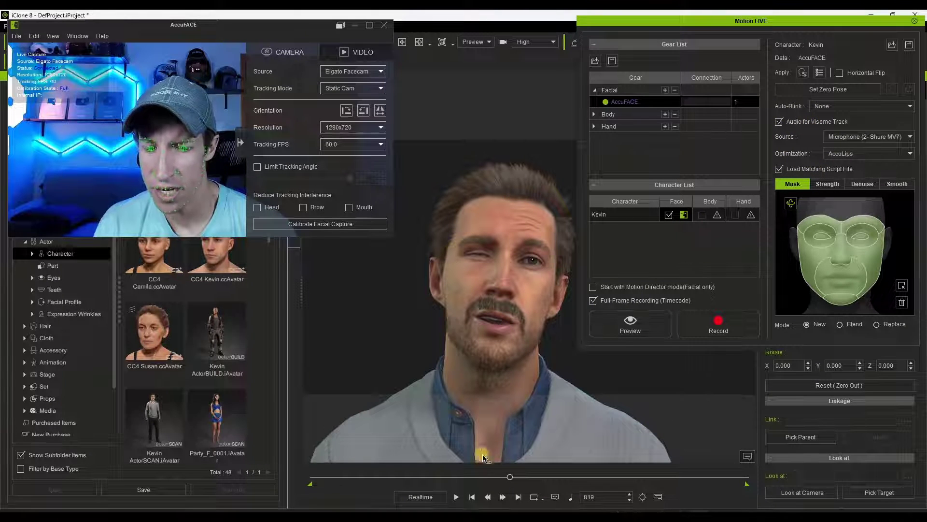
left_click_drag(510, 477, 419, 477)
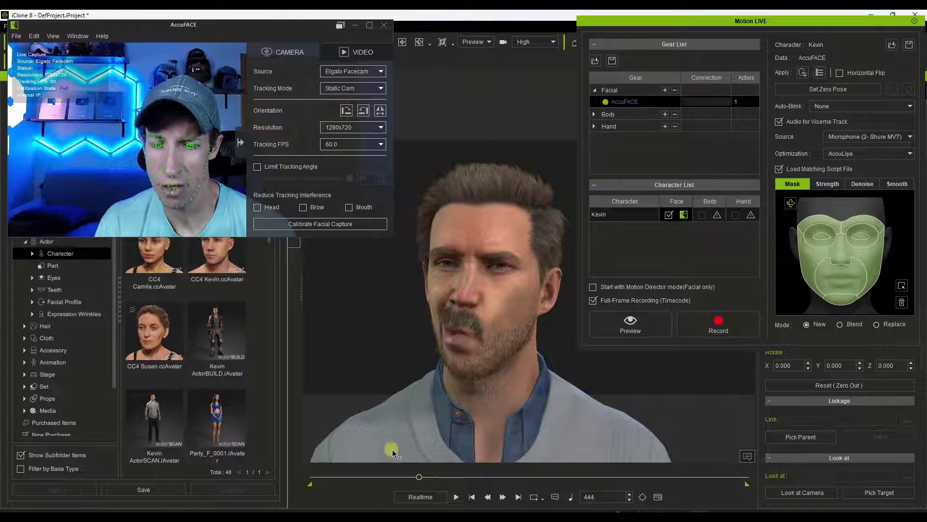
left_click_drag(442, 479, 483, 485)
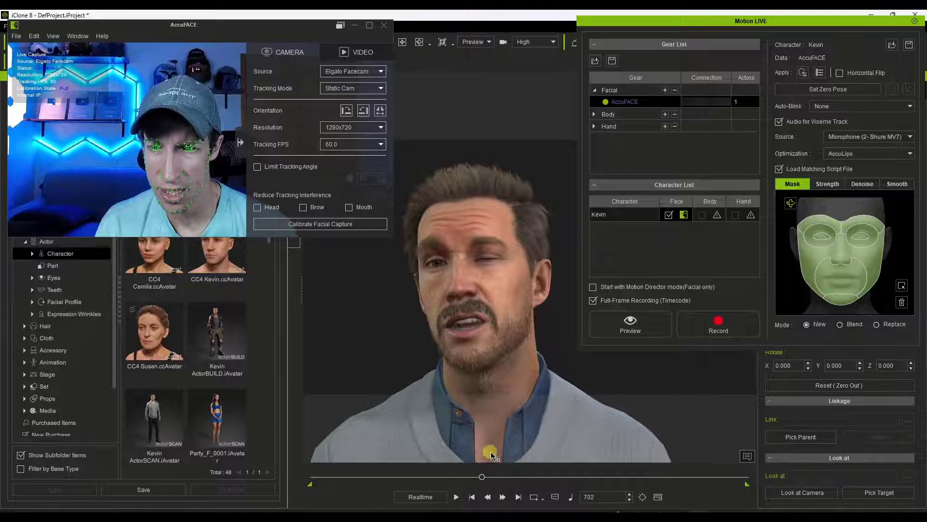